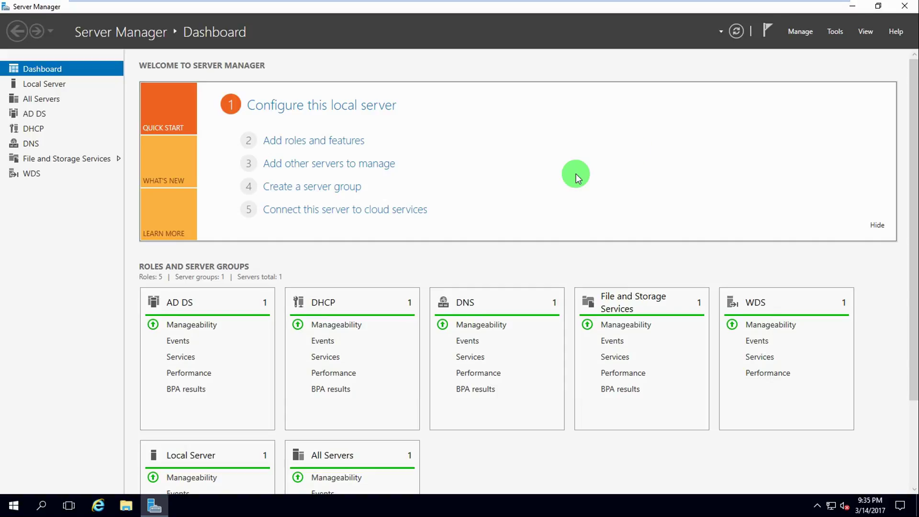
Step: Start a role-based or feature-based installation on server TPLAB-DC-01.tplab.com and proceed to feature selection without adding server roles
left_click(800, 31)
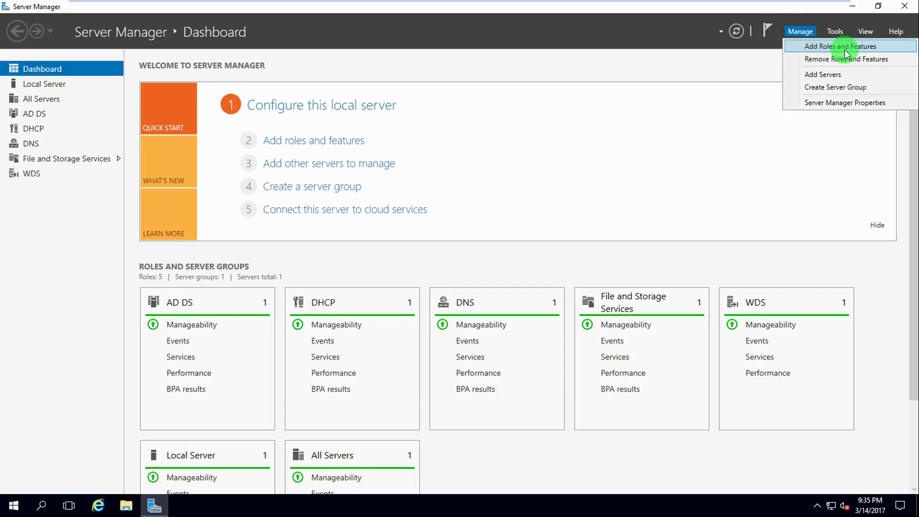
left_click(845, 50)
left_click(596, 132)
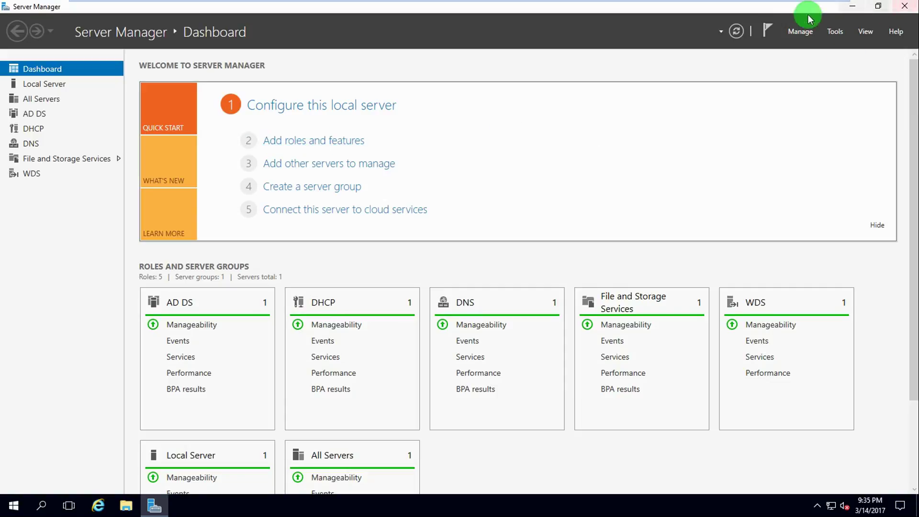
left_click(319, 141)
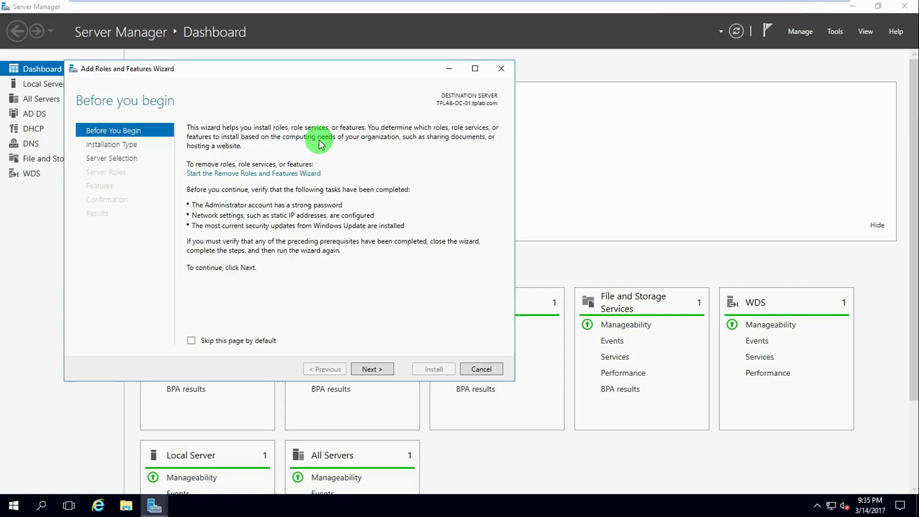
left_click(369, 369)
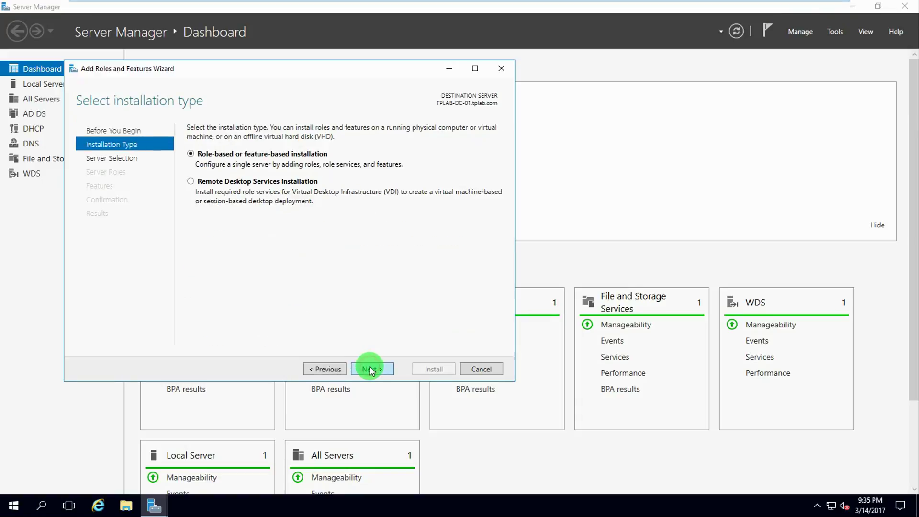
left_click(367, 371)
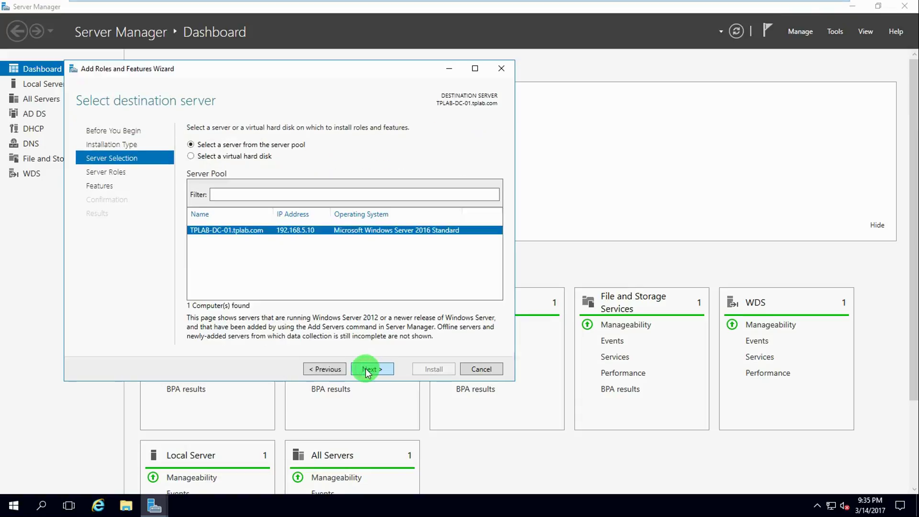
left_click(365, 370)
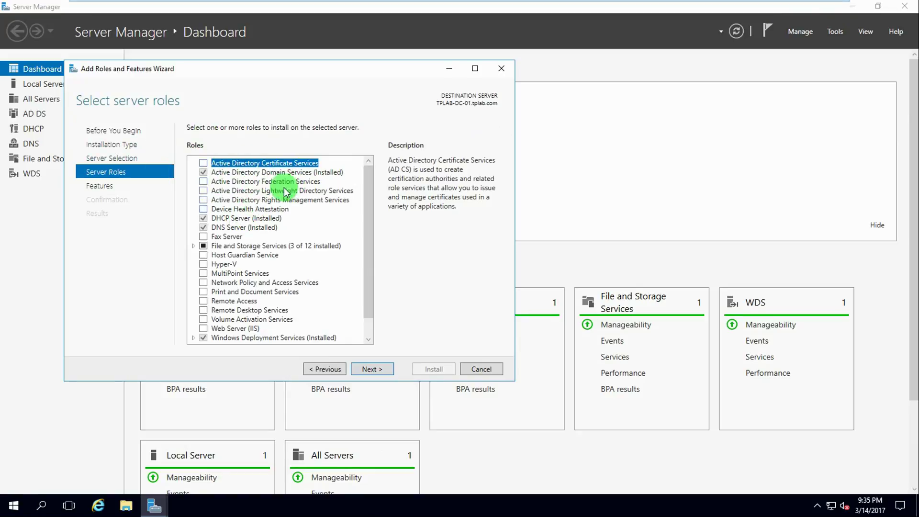
left_click(370, 369)
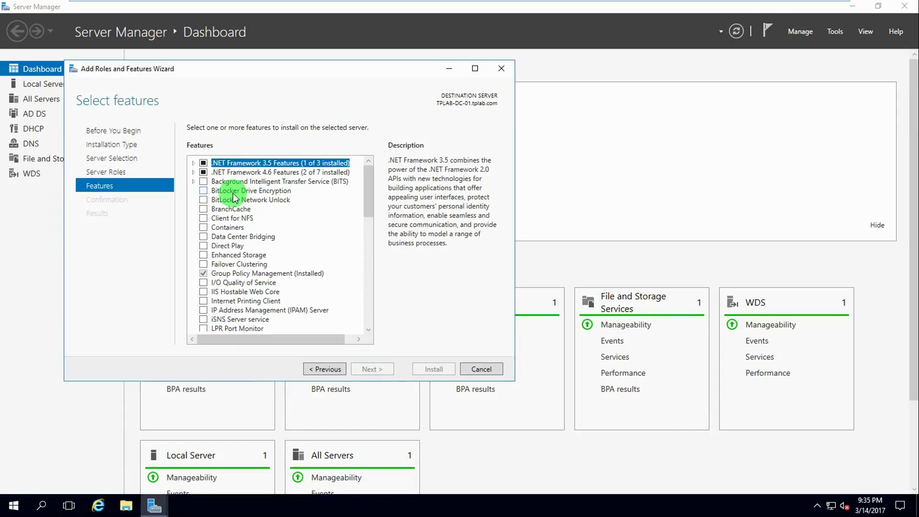
Step: Install the Windows Server Backup feature and close the installation wizard once it completes
scroll(233, 198, "down", 10)
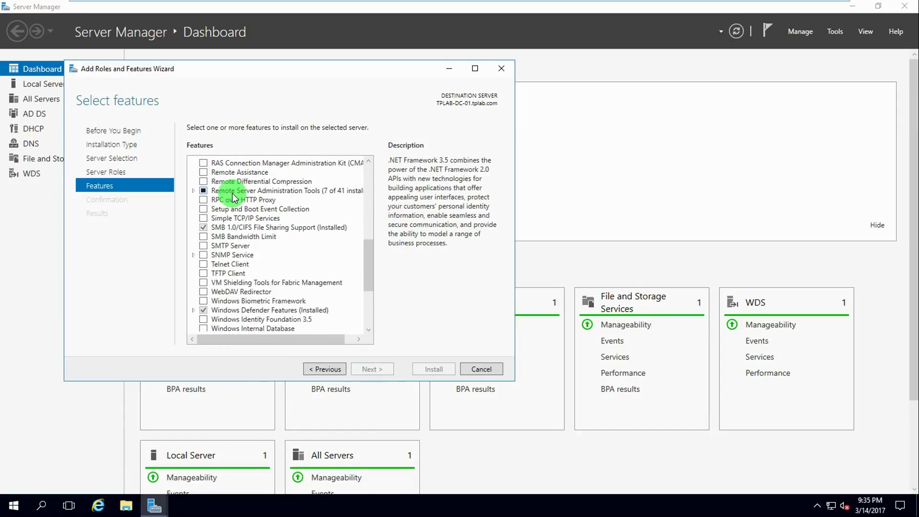
scroll(225, 306, "down", 1)
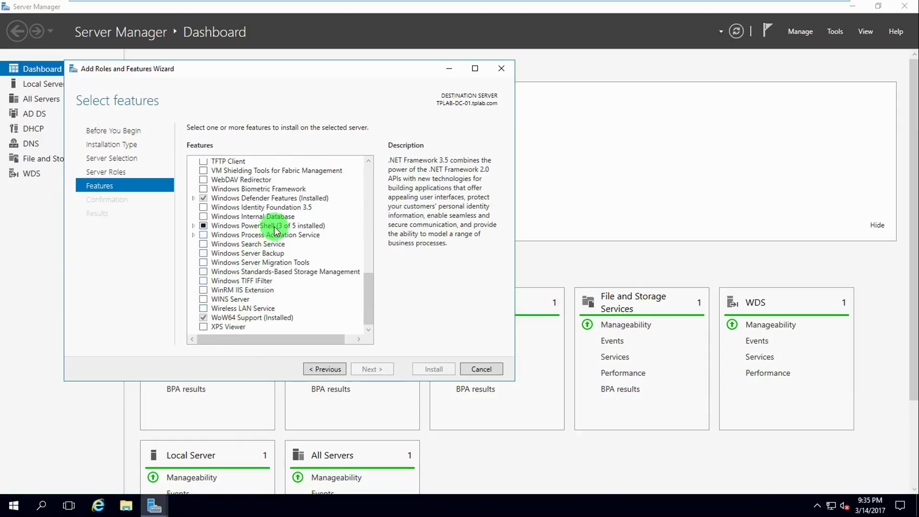
left_click(205, 253)
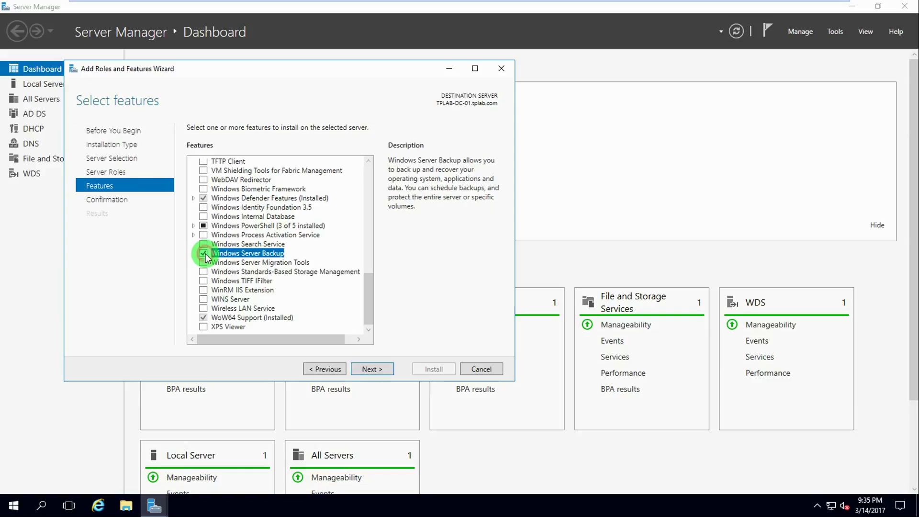
left_click(372, 370)
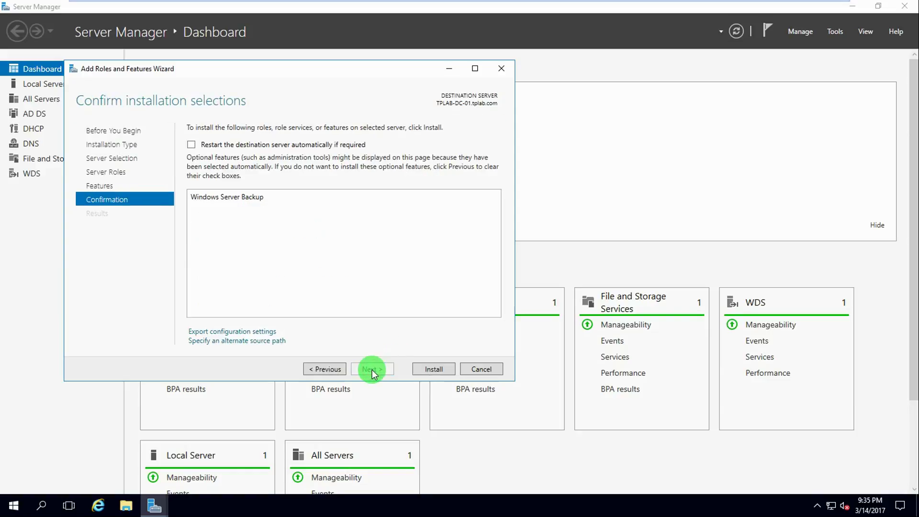
left_click(433, 369)
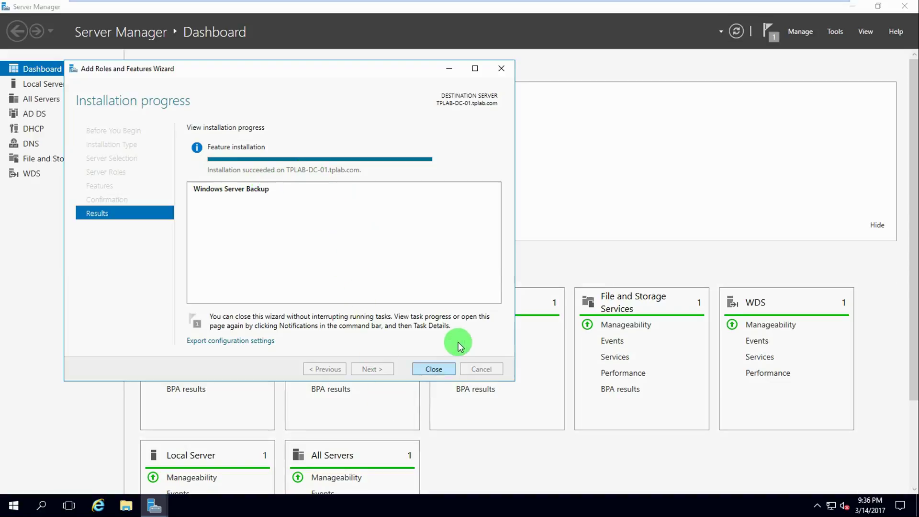
left_click(432, 369)
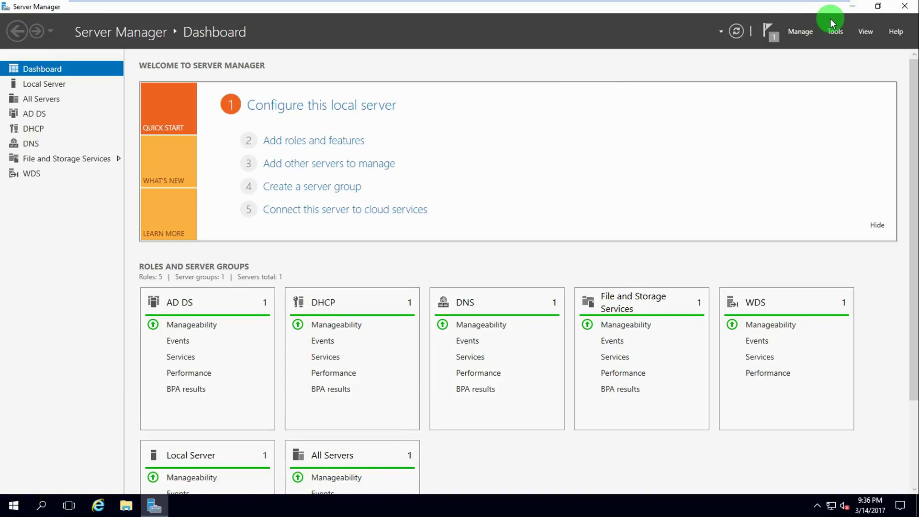
Step: Examine the drives listed in This PC, then close the window
left_click(853, 10)
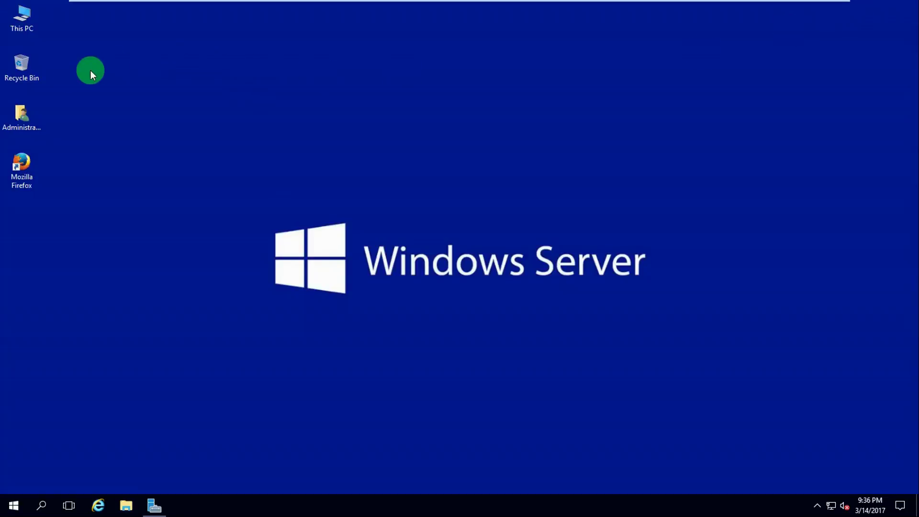
left_click(23, 20)
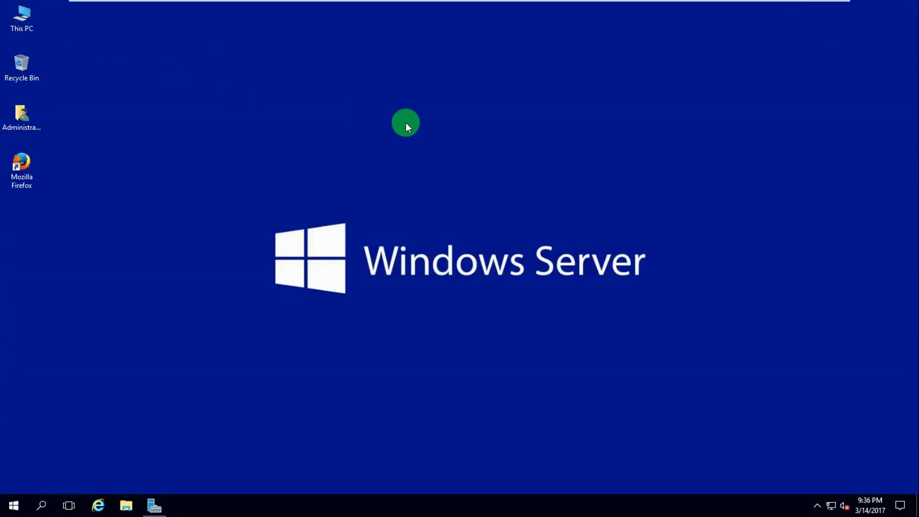
key("Return")
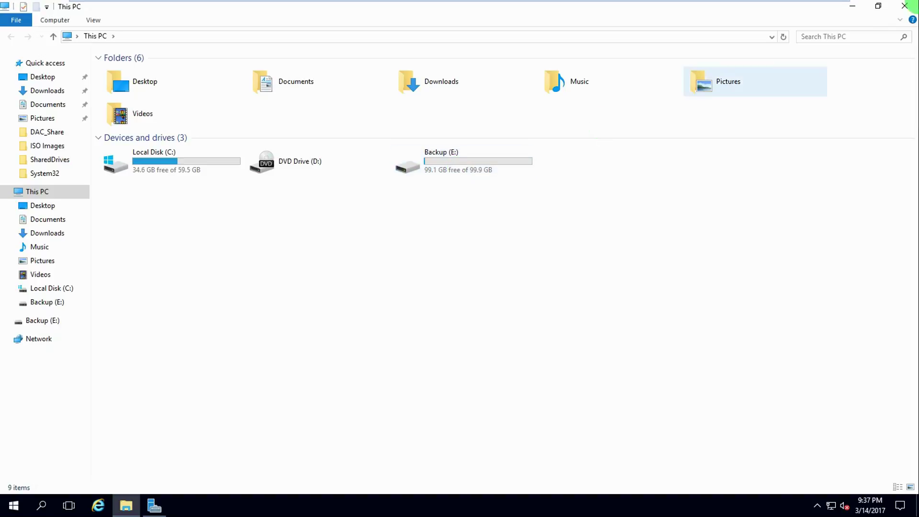
left_click(905, 5)
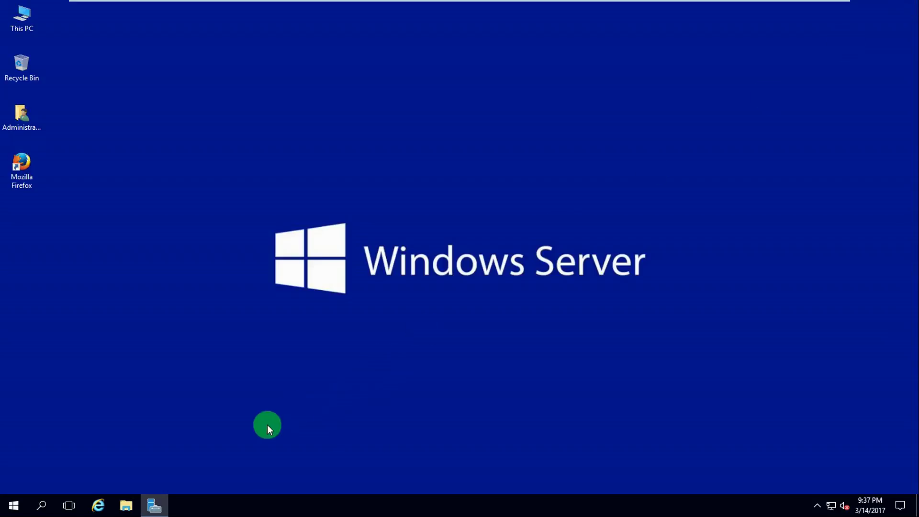
Step: Open Windows Server Backup from Server Manager and display its Local Backup page
left_click(163, 500)
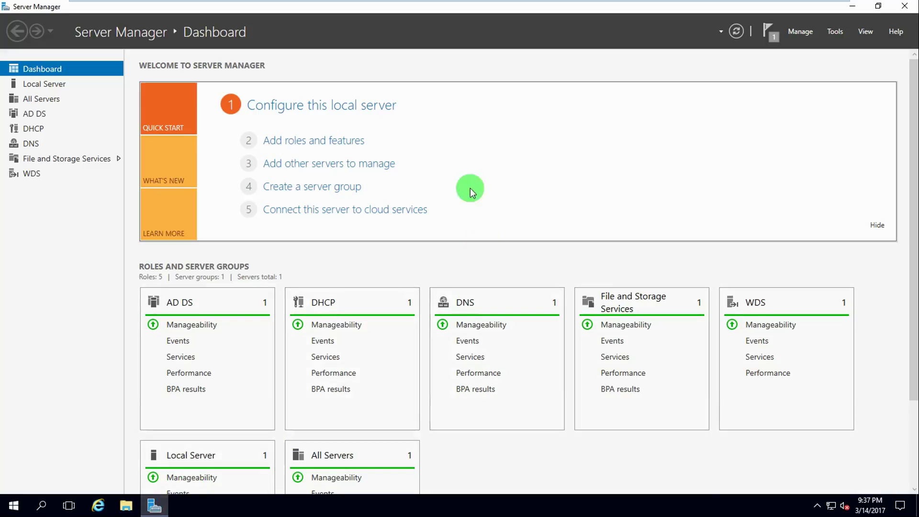
left_click(834, 31)
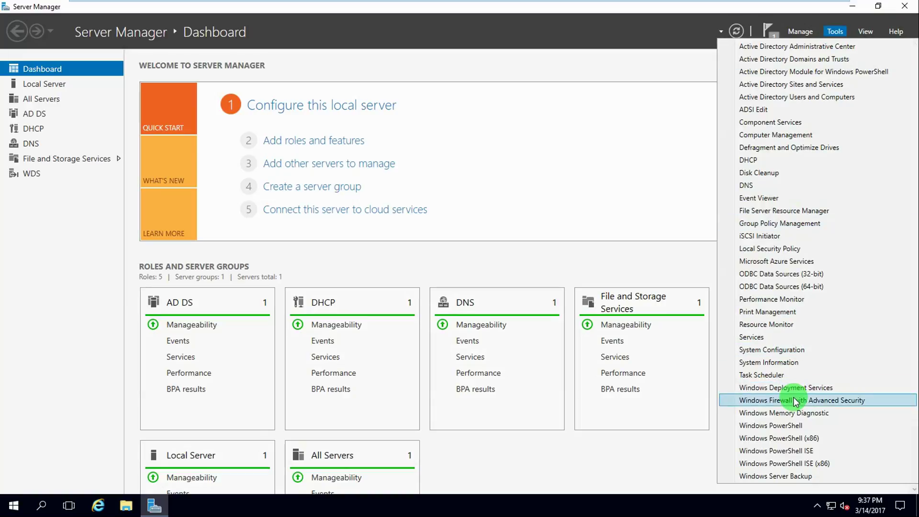
left_click(780, 476)
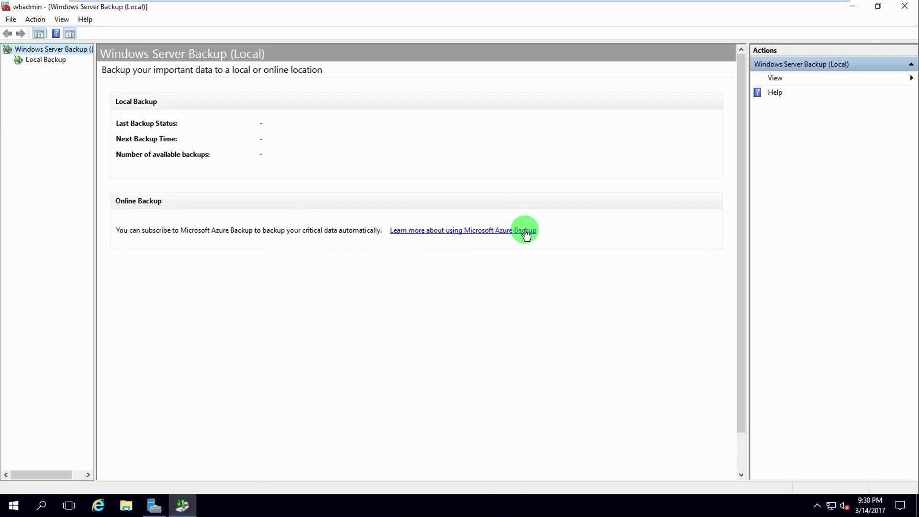
left_click(48, 61)
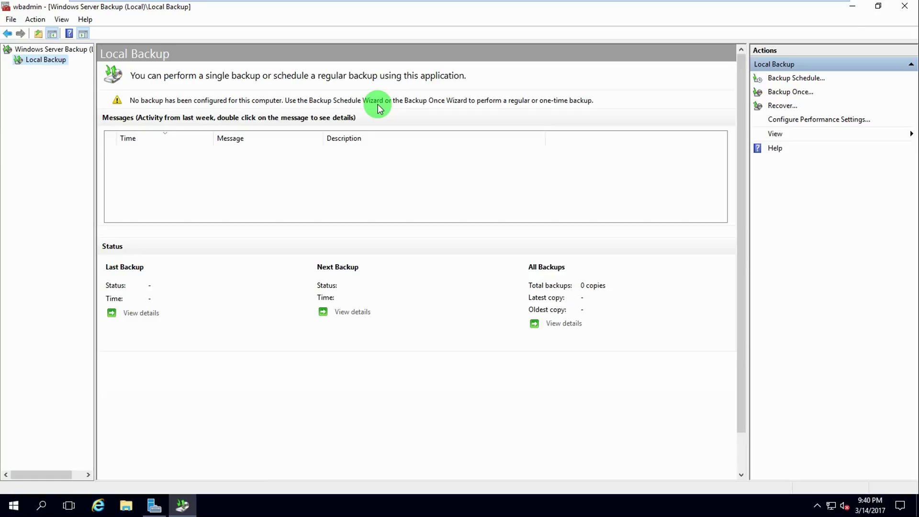
Step: Start a new backup schedule using the Full server (recommended) configuration
left_click(801, 78)
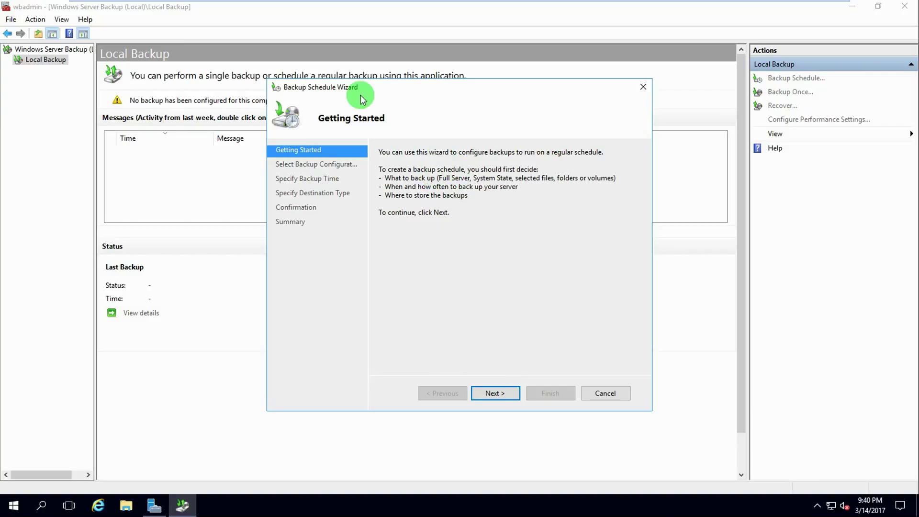
left_click(495, 393)
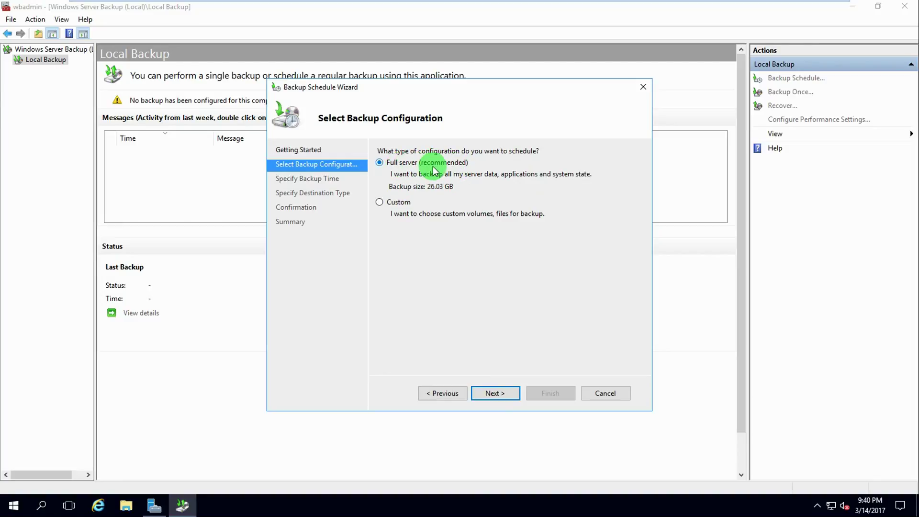
left_click(495, 394)
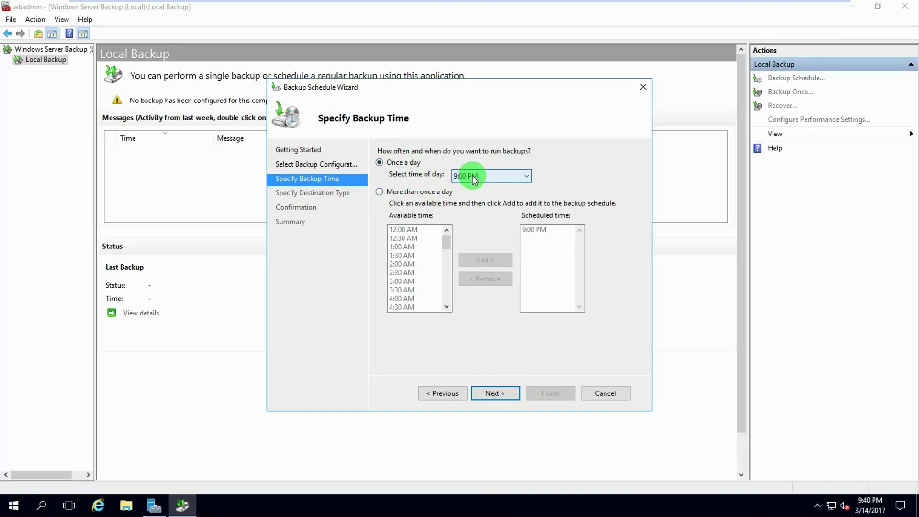
Step: Set the backup schedule to more than once a day and remove the 9:00 PM scheduled time
left_click(526, 175)
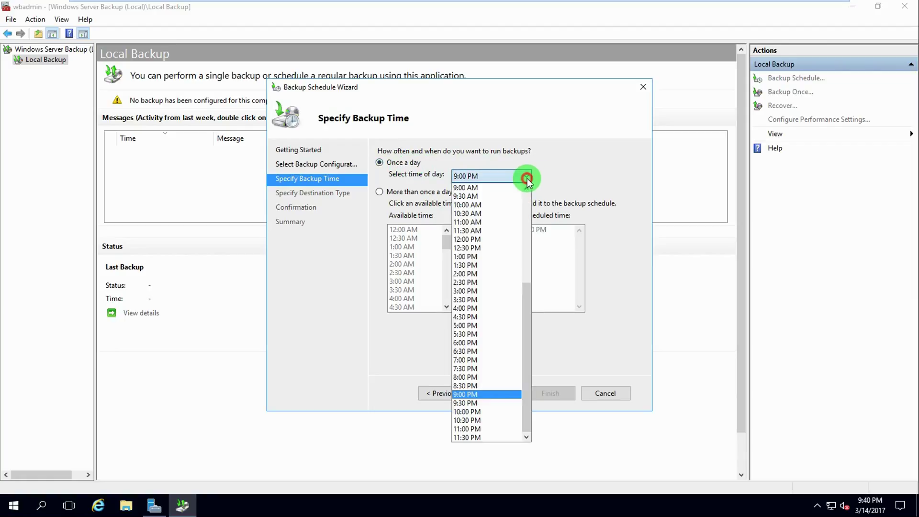
left_click(584, 171)
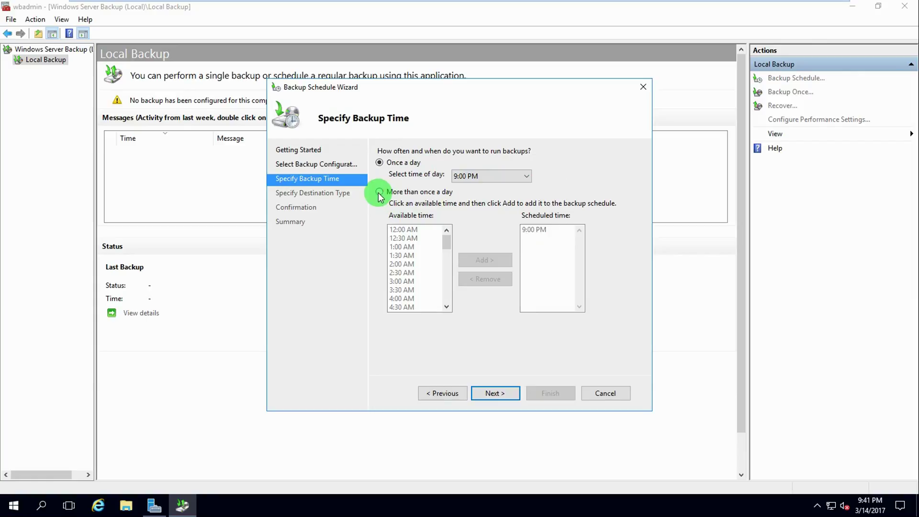
left_click(380, 194)
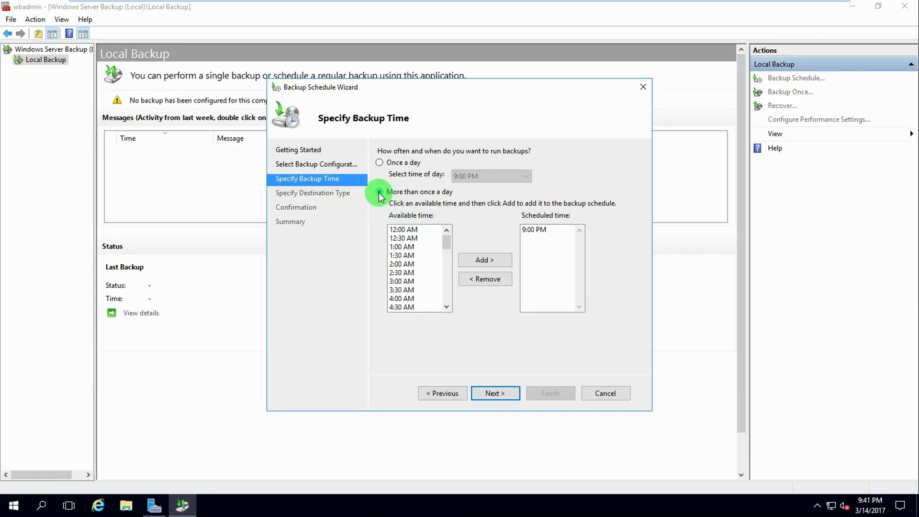
left_click(532, 229)
left_click(488, 279)
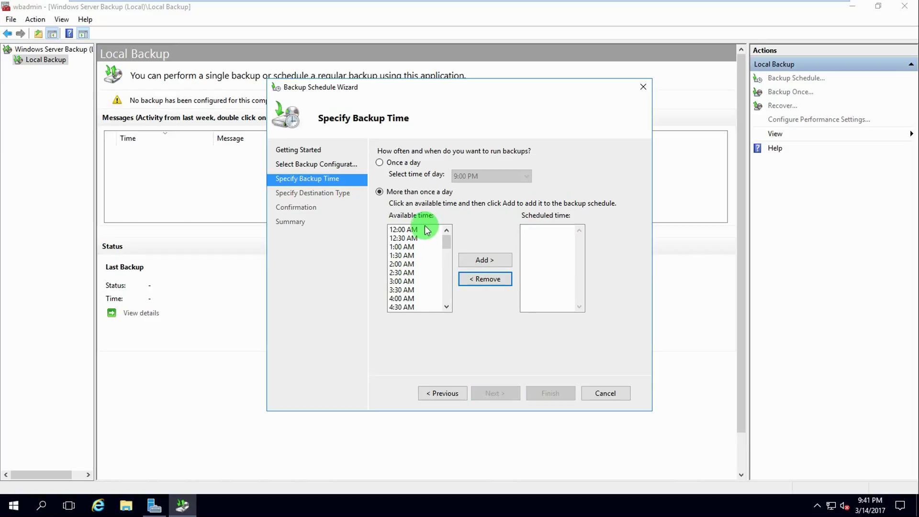
Step: Schedule the backups for 12:00 PM and 6:00 PM and continue to the destination type
scroll(417, 286, "down", 5)
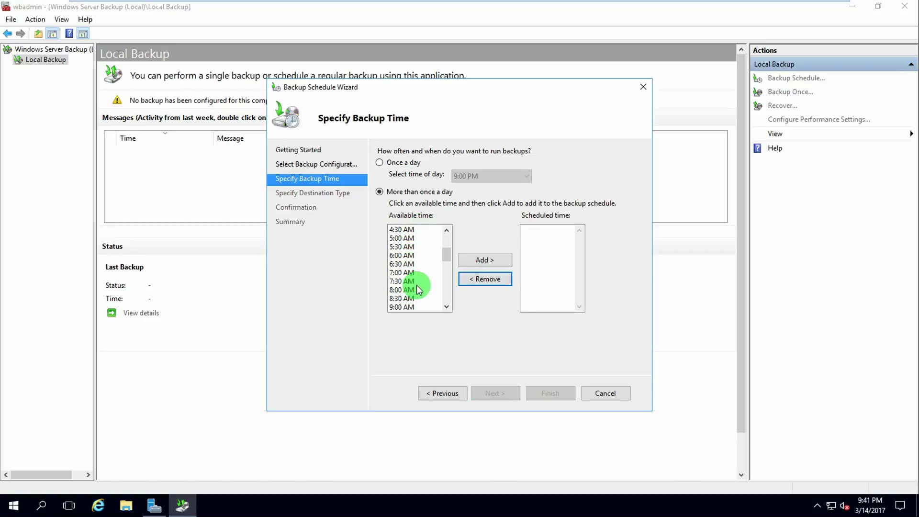
scroll(417, 287, "down", 1)
left_click(411, 281)
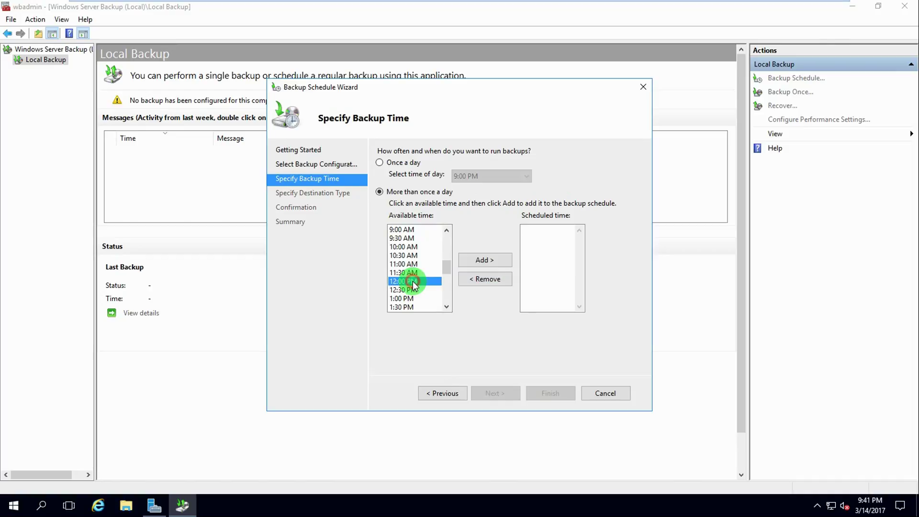
left_click(485, 262)
scroll(419, 271, "down", 5)
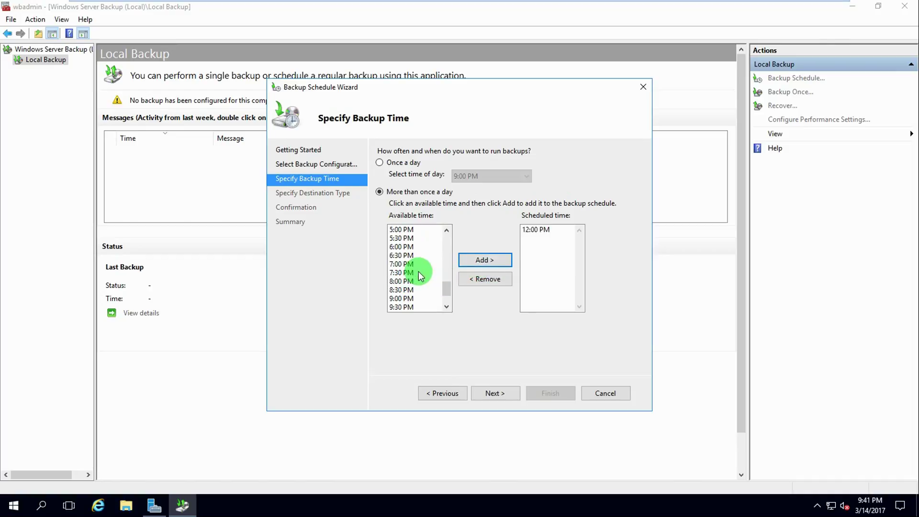
left_click(402, 246)
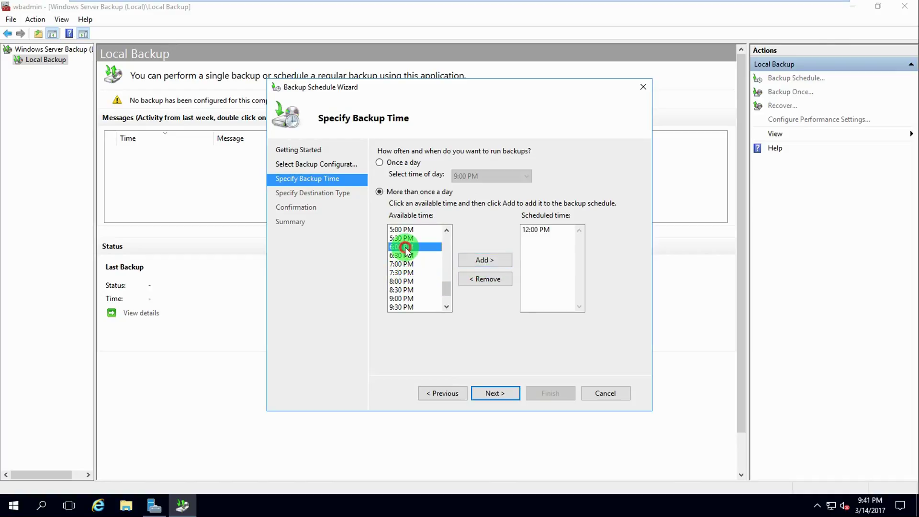
left_click(479, 261)
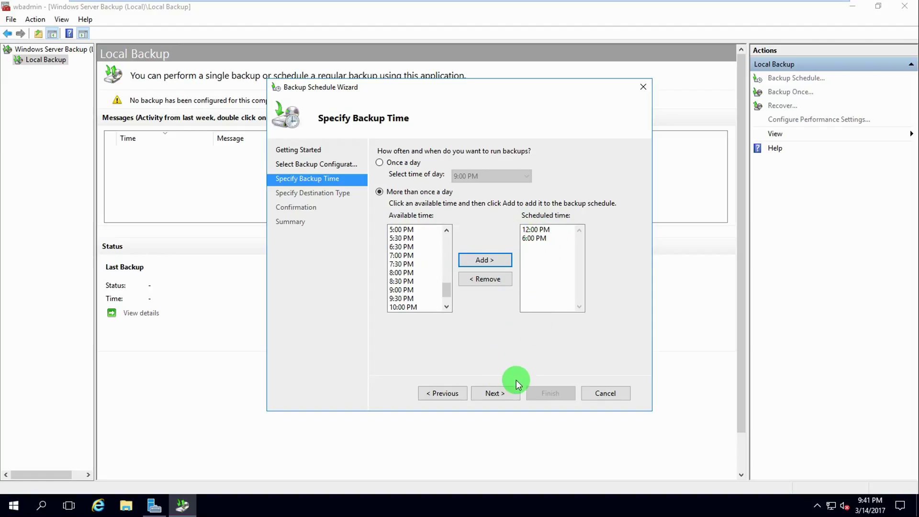
left_click(493, 396)
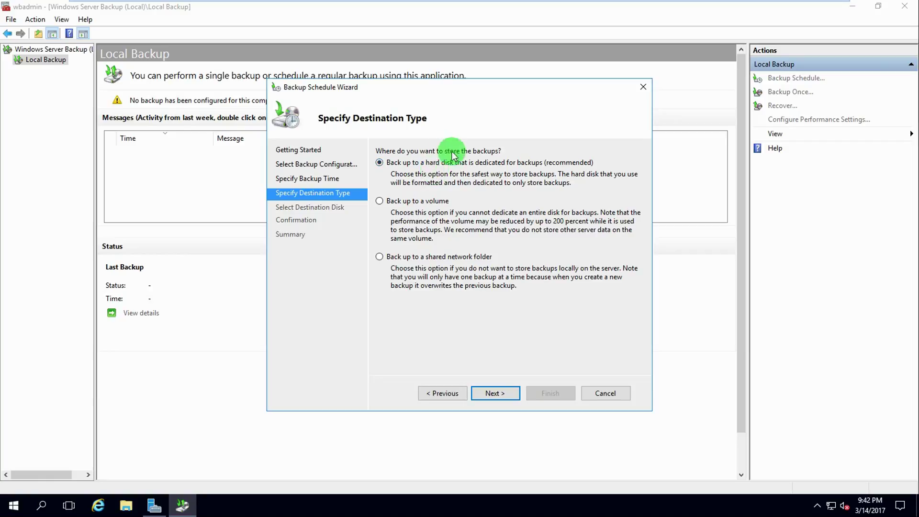
Step: Keep the dedicated hard disk destination type, add Disk 1 (100.00 GB, E:\) to the available disks and select it as the backup destination
left_click(493, 393)
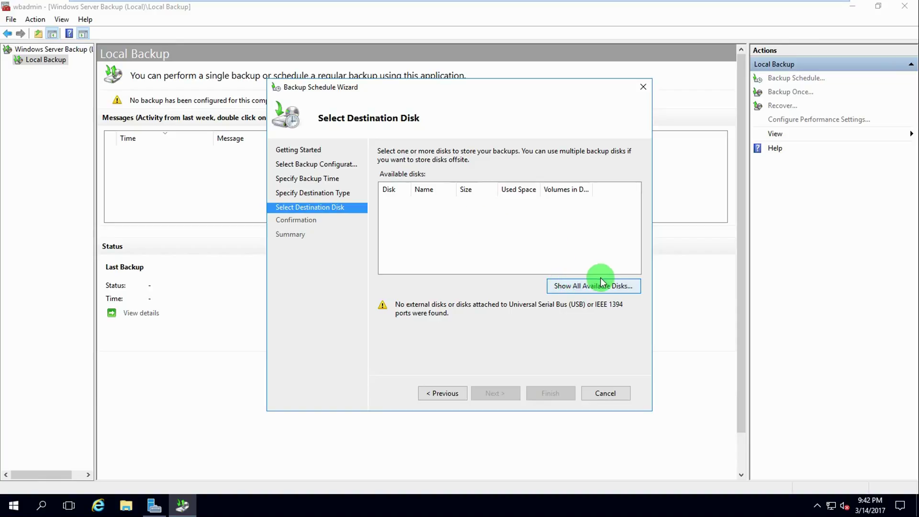
left_click(579, 286)
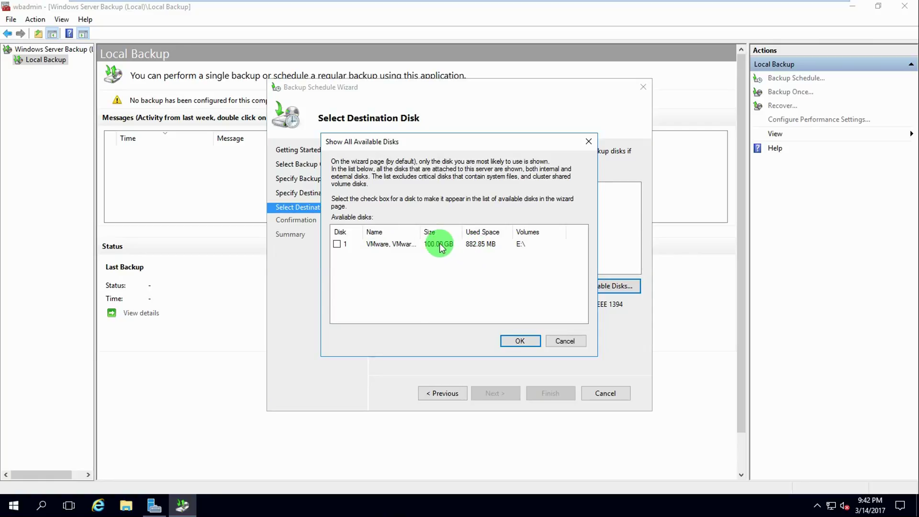
left_click(337, 245)
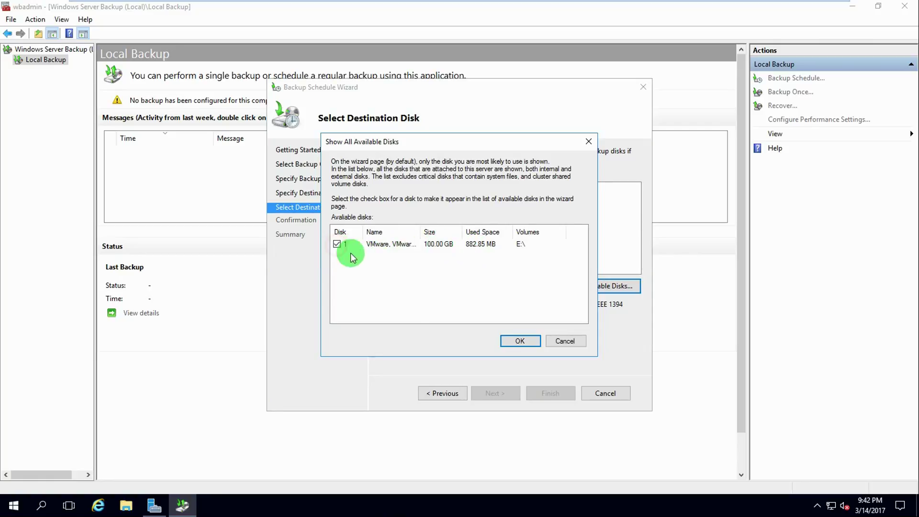
left_click(520, 341)
left_click(385, 202)
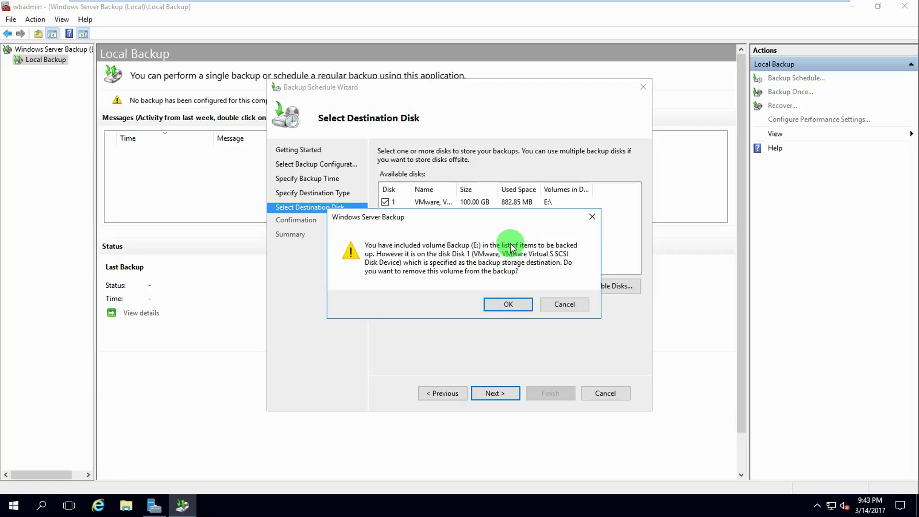
Step: Exclude the Backup (E:) volume from the backup items, accept reformatting the destination disk, and create the backup schedule
left_click(508, 302)
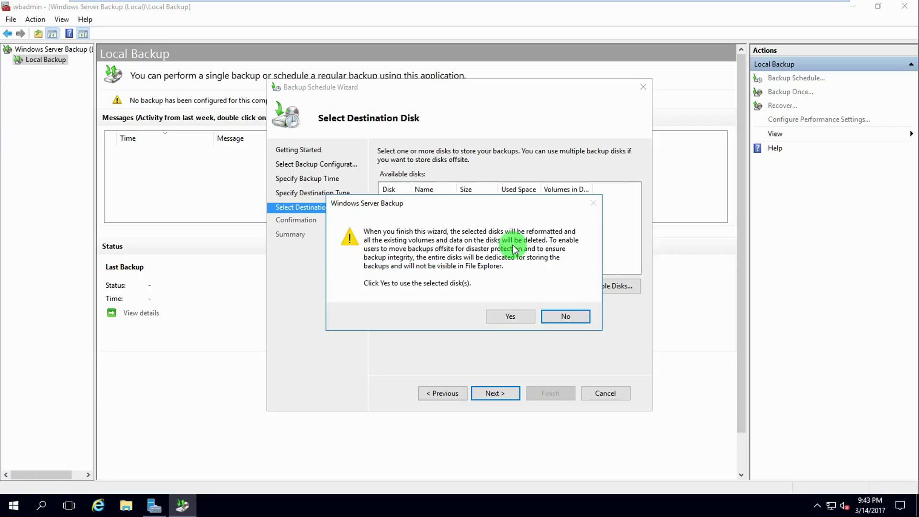
left_click(510, 316)
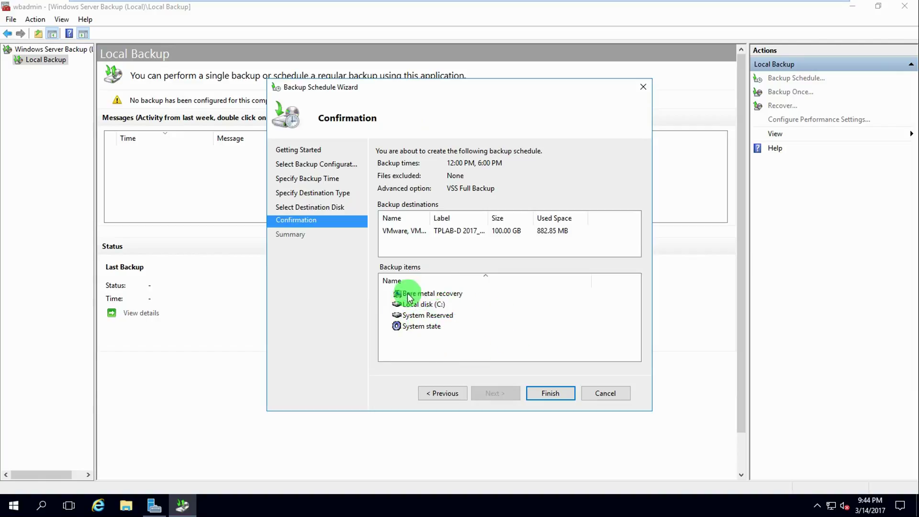
left_click(550, 393)
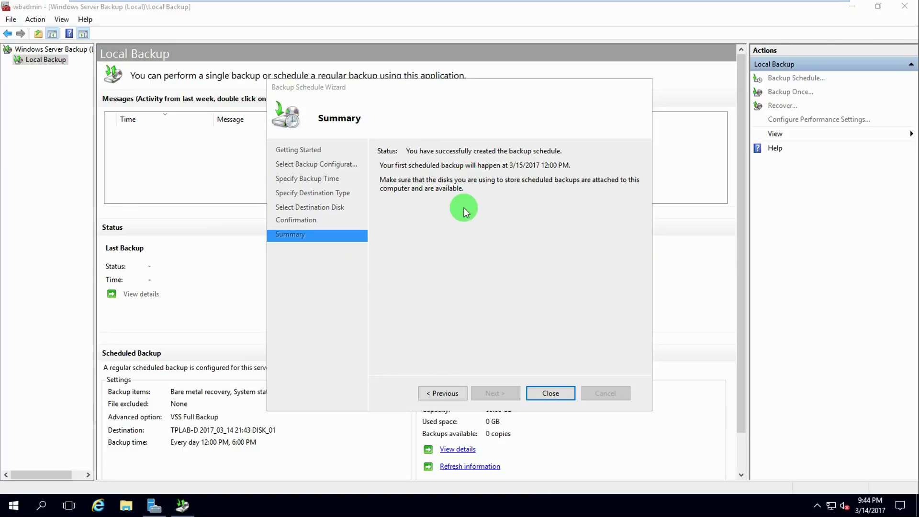
Step: Check the devices and drives listed under This PC in File Explorer for the backup volume, then close the window
left_click(125, 507)
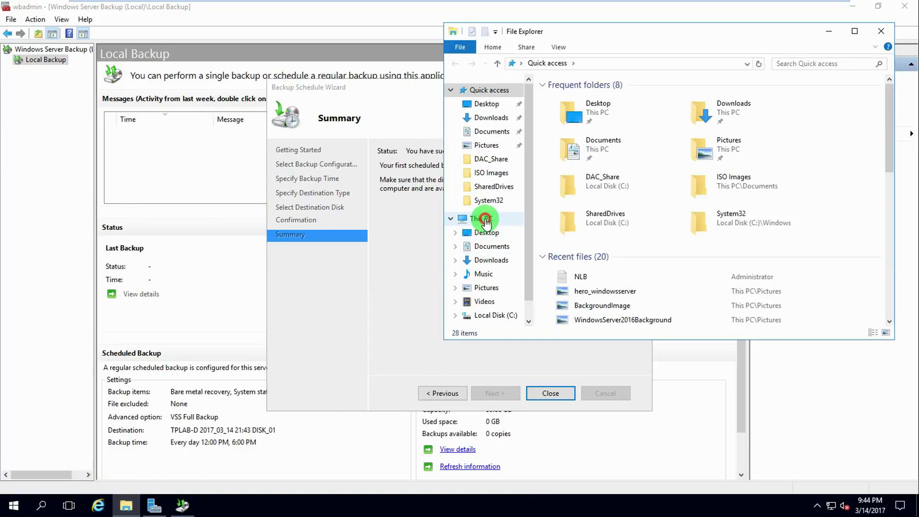
left_click(483, 219)
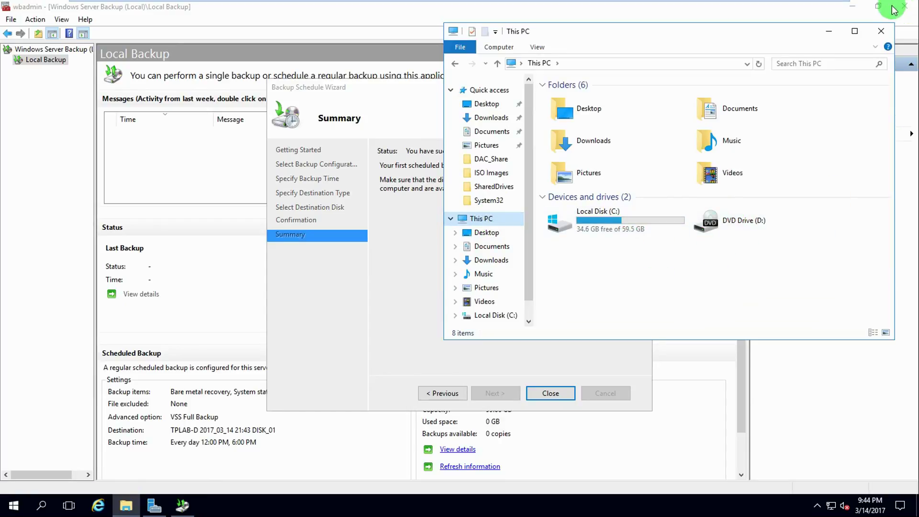
left_click(855, 30)
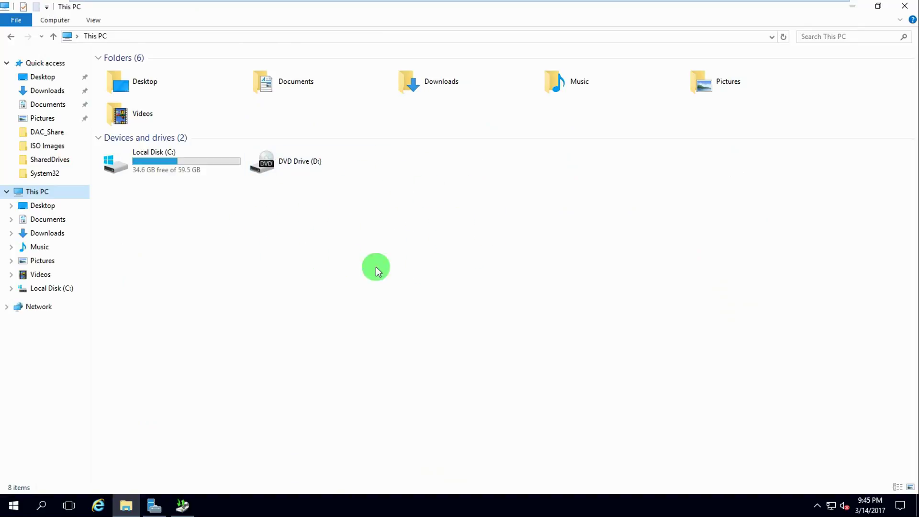
left_click(905, 6)
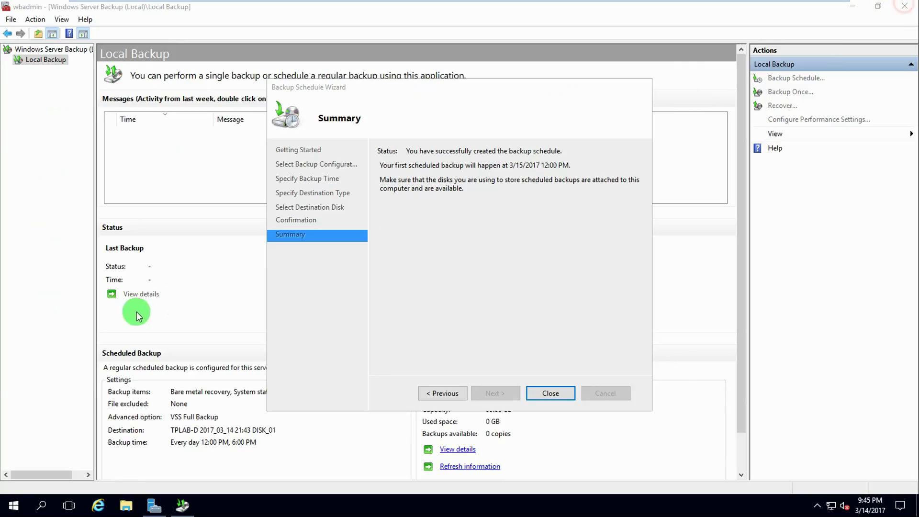
Step: Inspect the backup partition on Disk 1 in Disk Management, then close the window
right_click(17, 507)
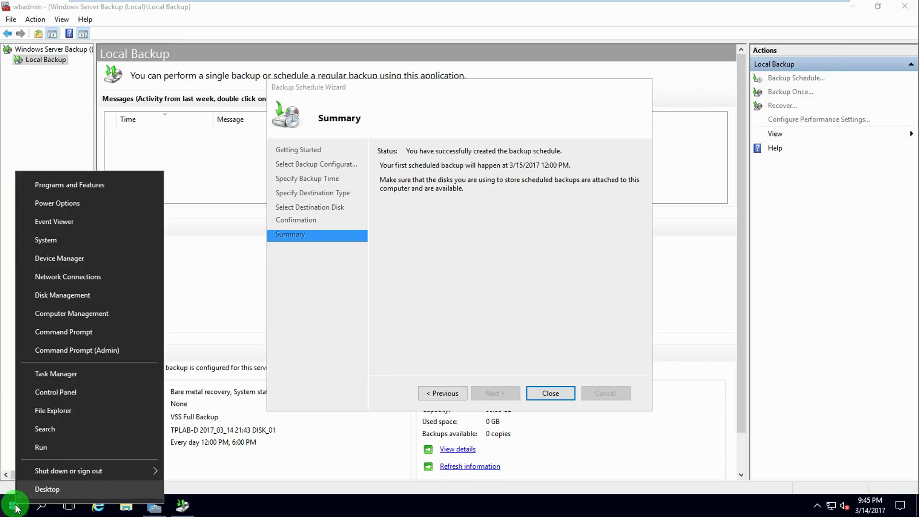
left_click(81, 296)
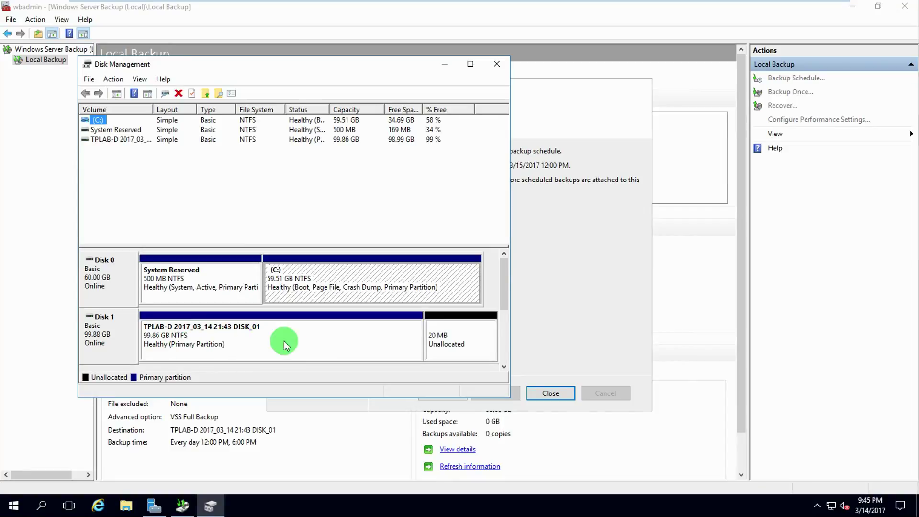
left_click(495, 64)
Step: Close the finished Backup Schedule Wizard and review the schedule settings and destination usage on the Local Backup page
left_click(551, 393)
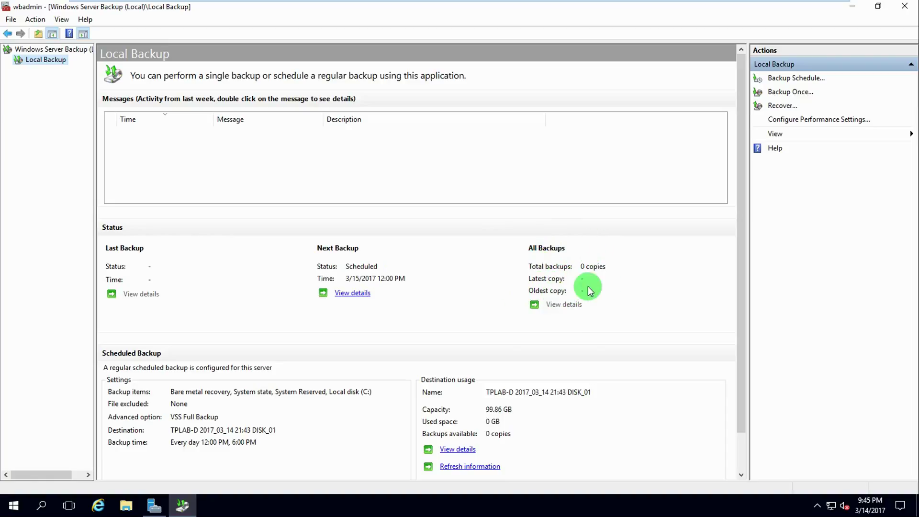
scroll(312, 372, "down", 2)
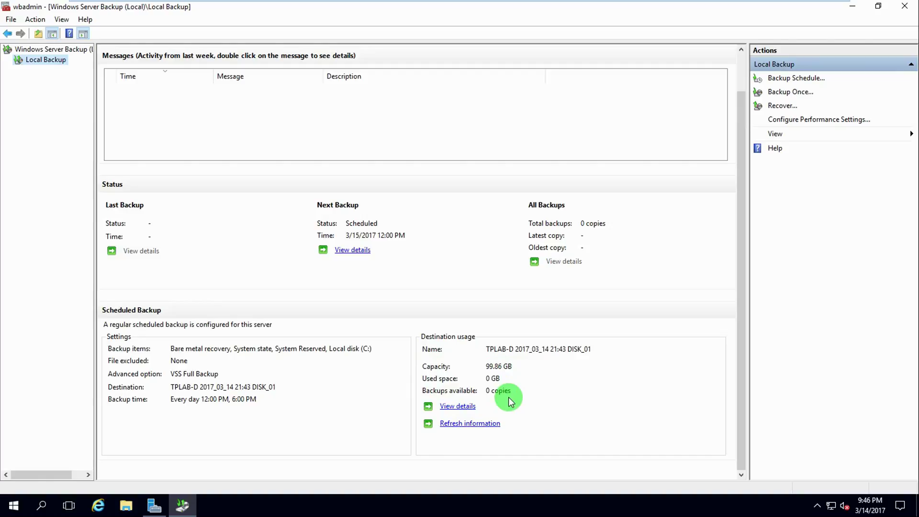
scroll(526, 390, "up", 2)
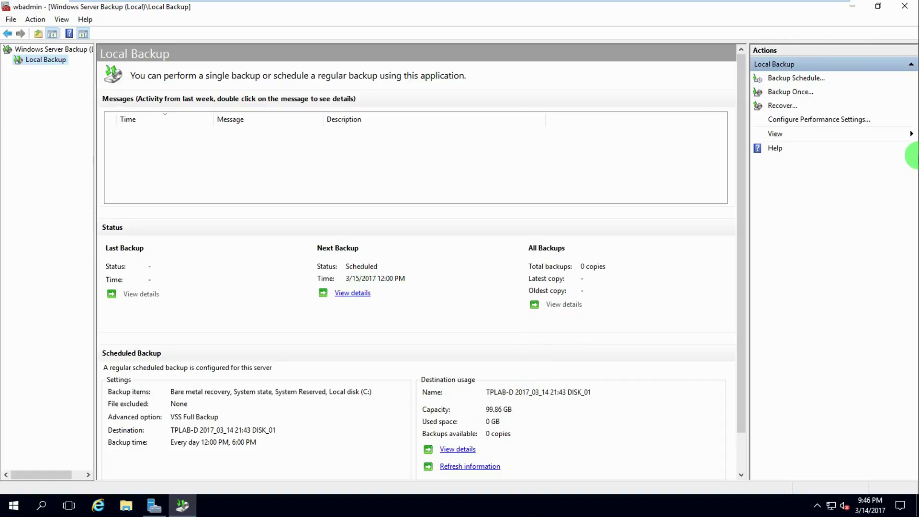
Step: Run a one-time backup using the scheduled backup options, close the wizard once it completes, and review the backup status and destination usage
left_click(780, 94)
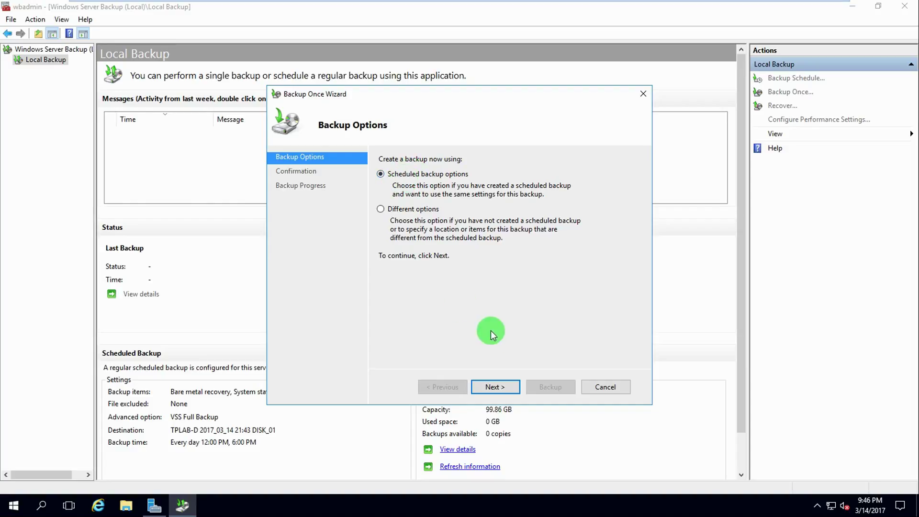
left_click(493, 387)
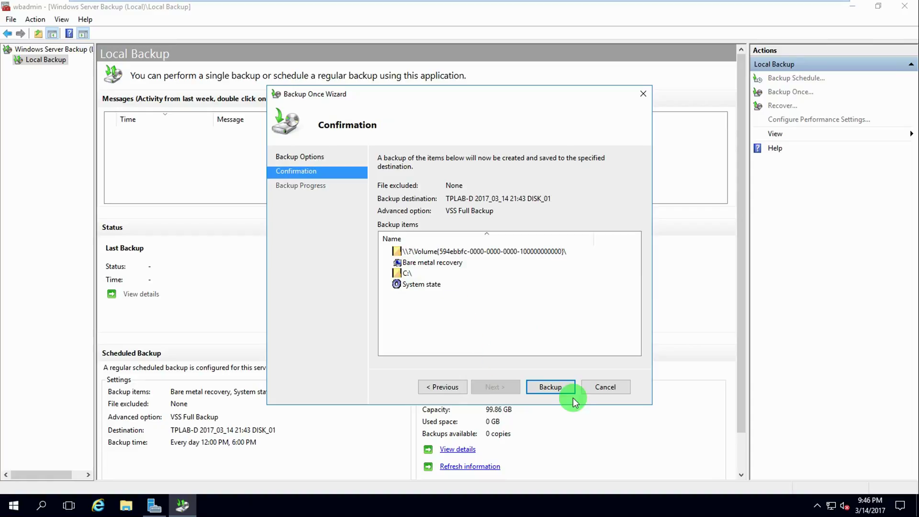
left_click(550, 387)
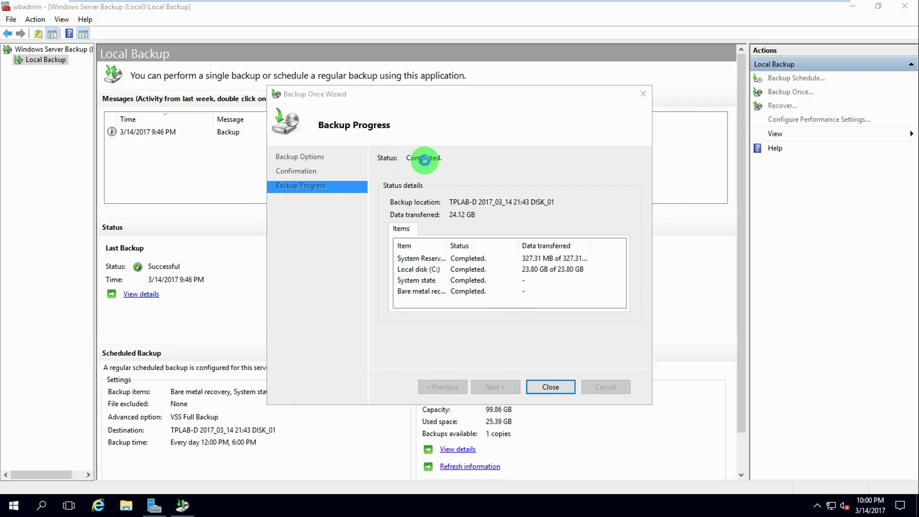
left_click(550, 388)
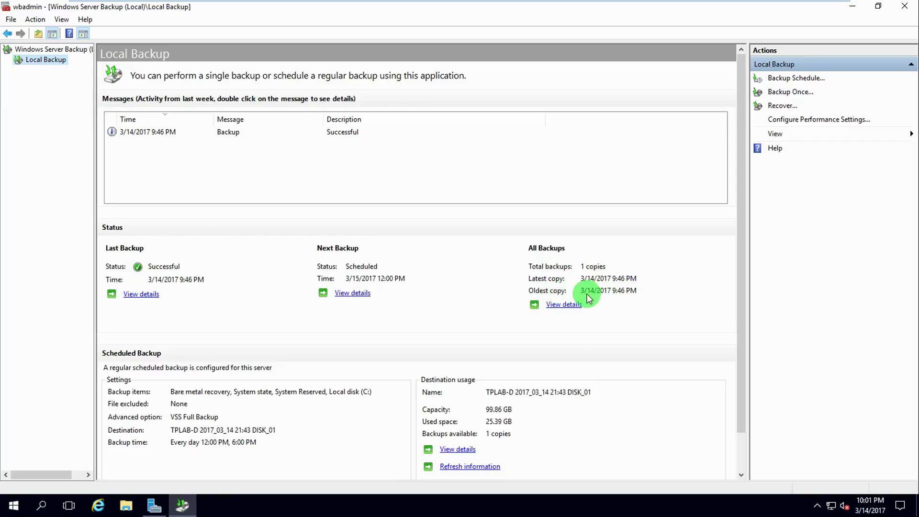
scroll(589, 299, "down", 3)
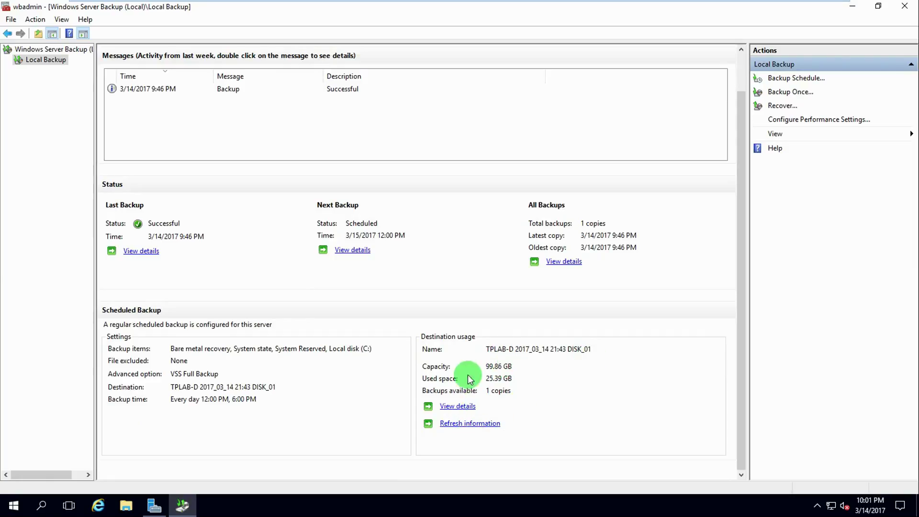